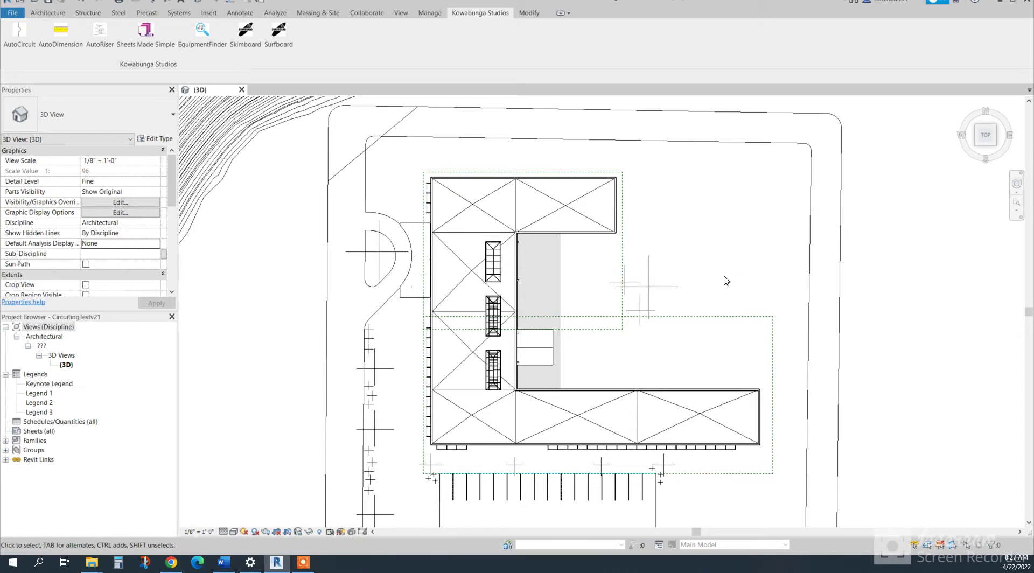
Step: Check a UNIT scope box's name, then orbit the 3D view to a tilted overhead angle
left_click(623, 245)
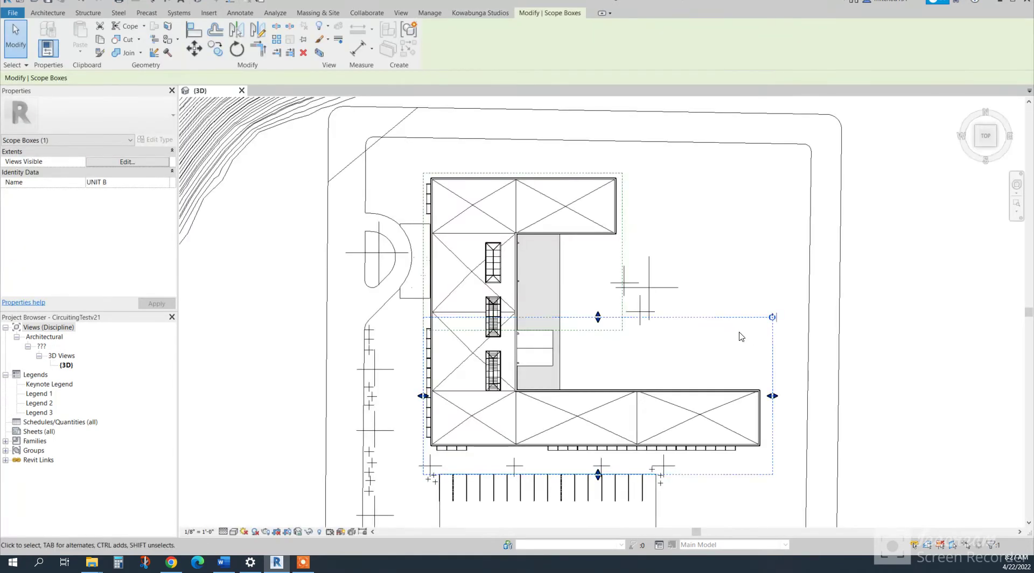
key("Escape")
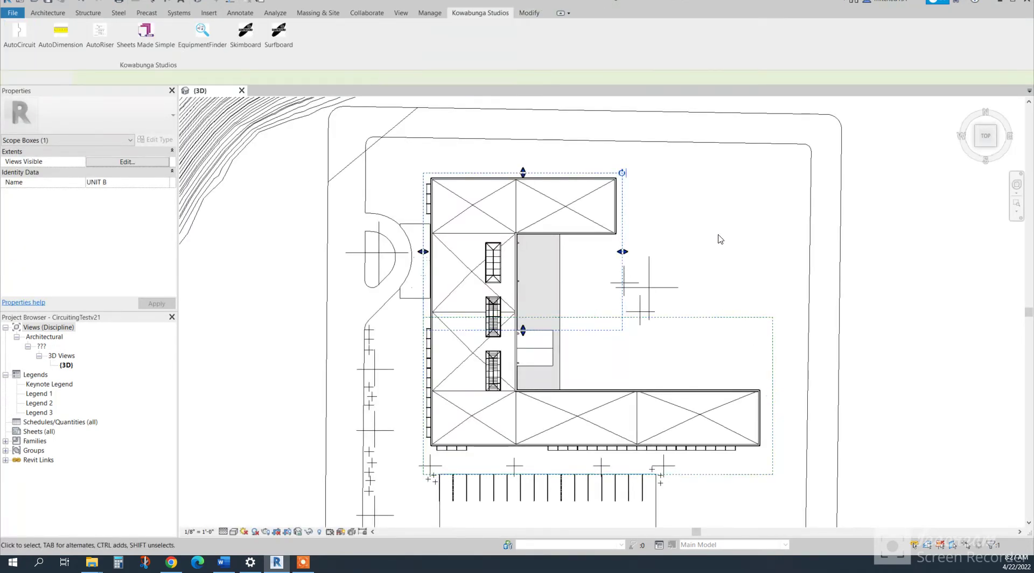
middle_click_drag(677, 291, 549, 240, "shift")
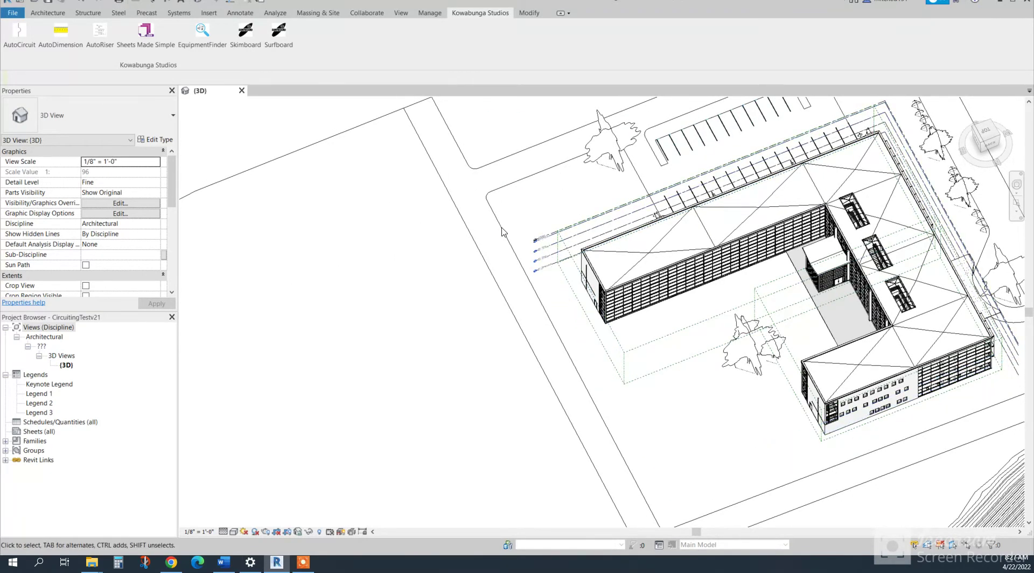
Step: In Sheets Made Simple, set row one: FLOOR PLAN, level name appended, Architectural Plan template, sheet A1.1
left_click(155, 49)
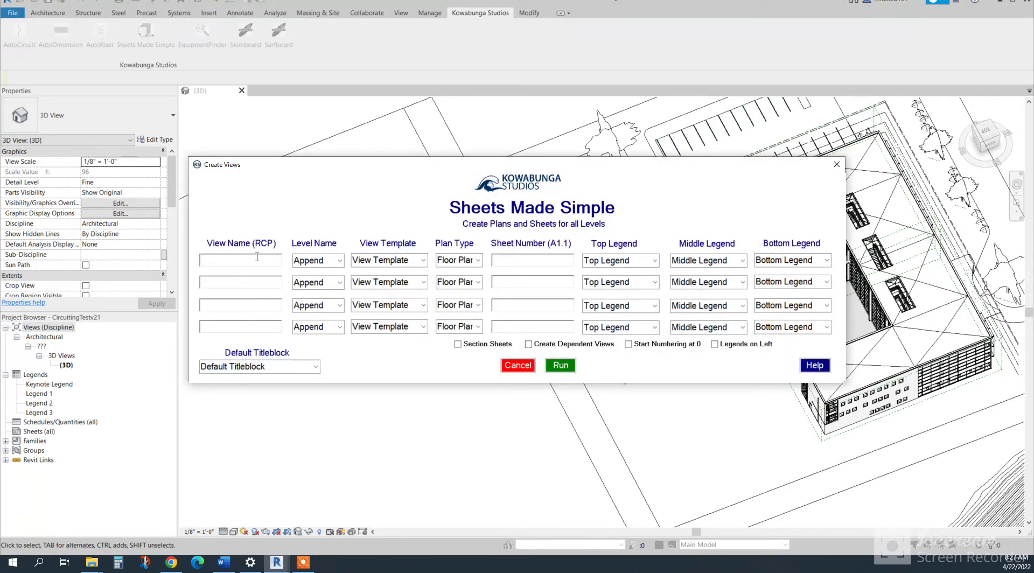
type("Fl")
type("LOOR PLAN")
left_click(339, 261)
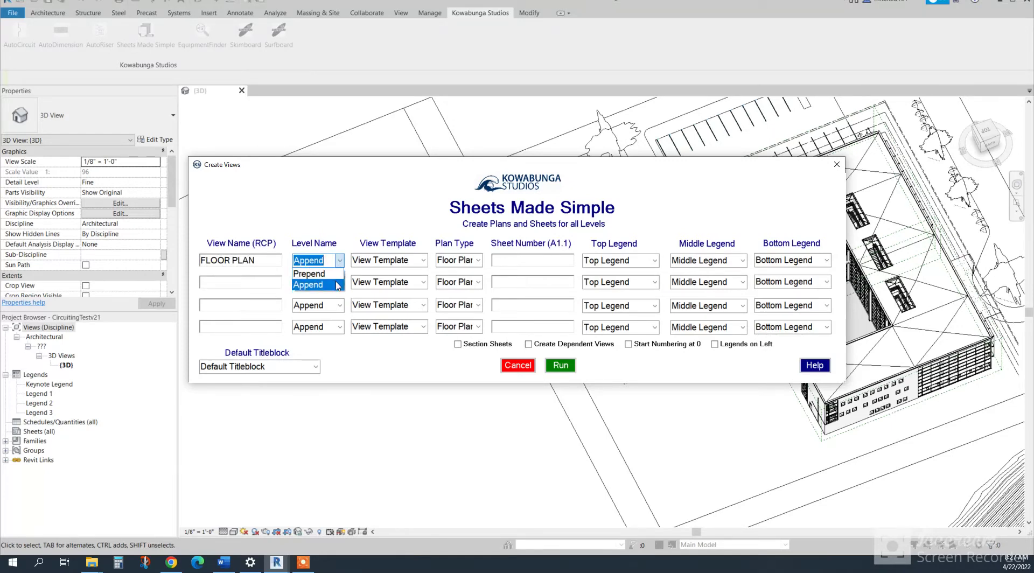
left_click(338, 285)
left_click(425, 261)
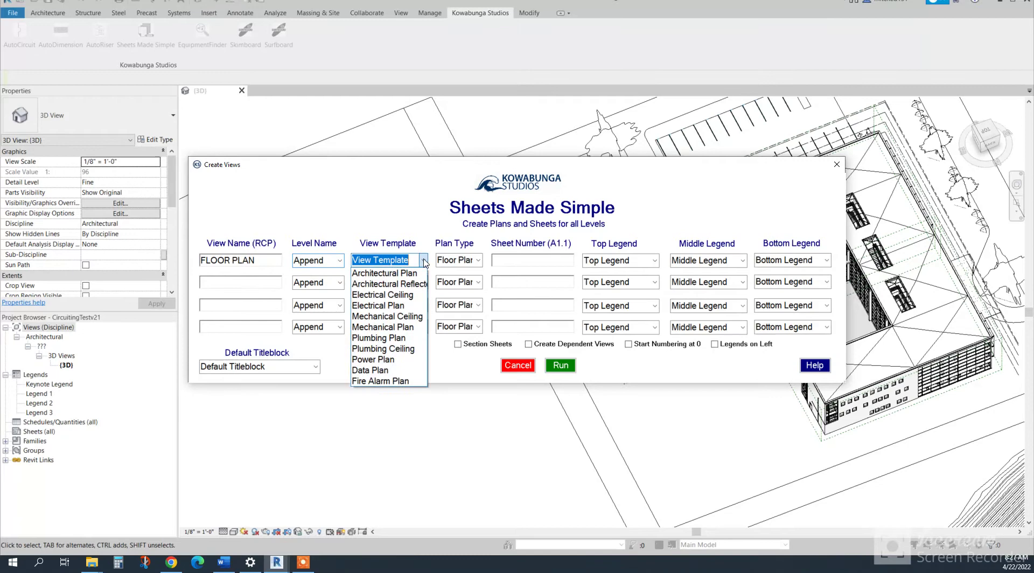
left_click(385, 273)
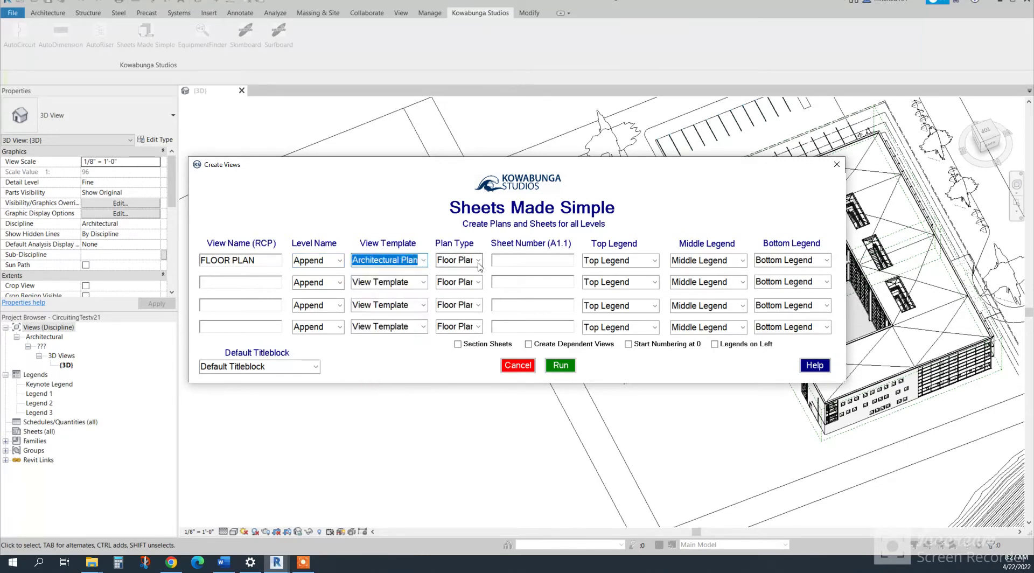
left_click(521, 261)
type("A")
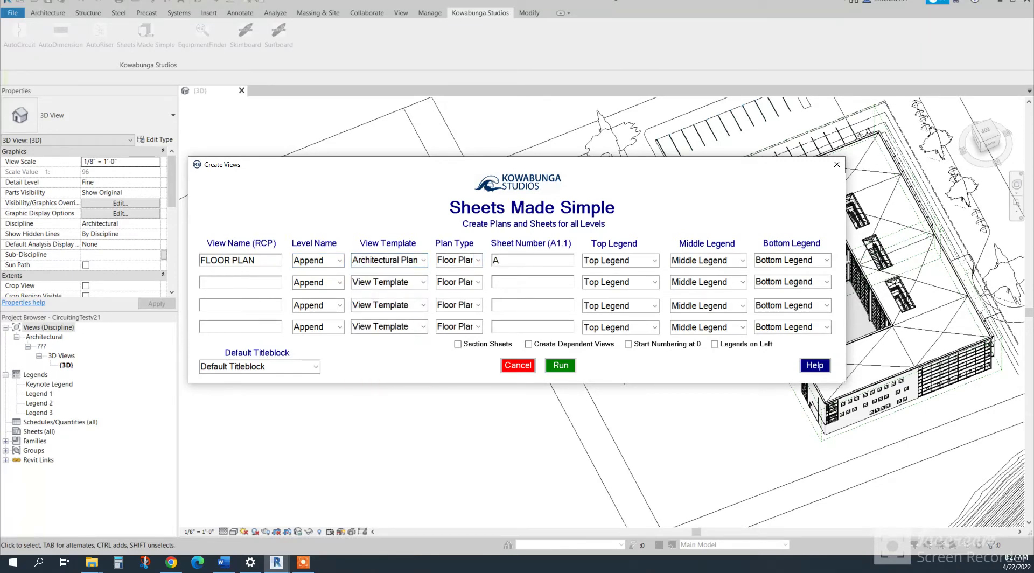
type("1.1")
Step: Place Legends 1, 2 and 3 at top, middle and bottom, using the E1 30x42 Horizontal titleblock
left_click(656, 261)
left_click(625, 271)
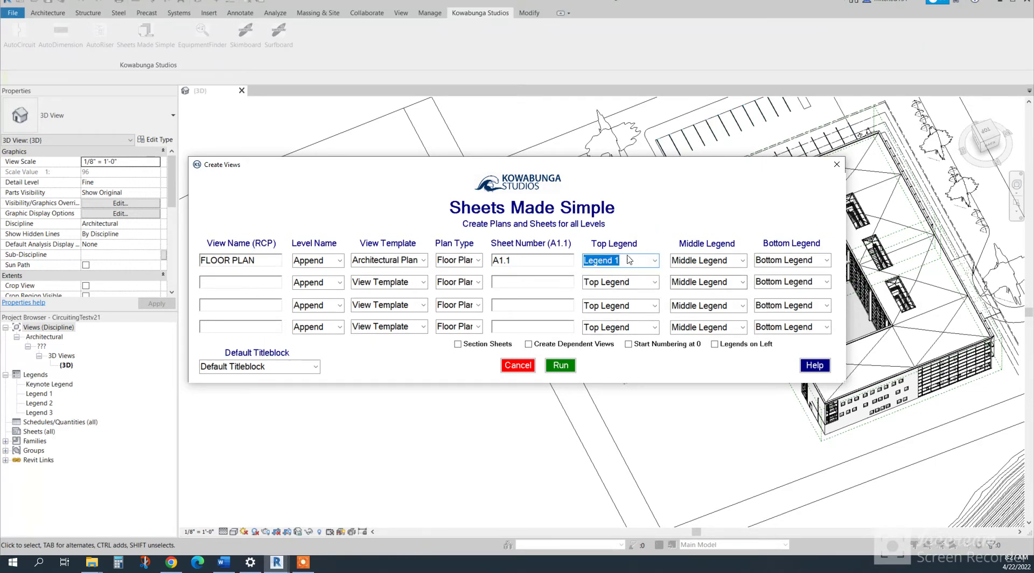
left_click(742, 261)
left_click(701, 281)
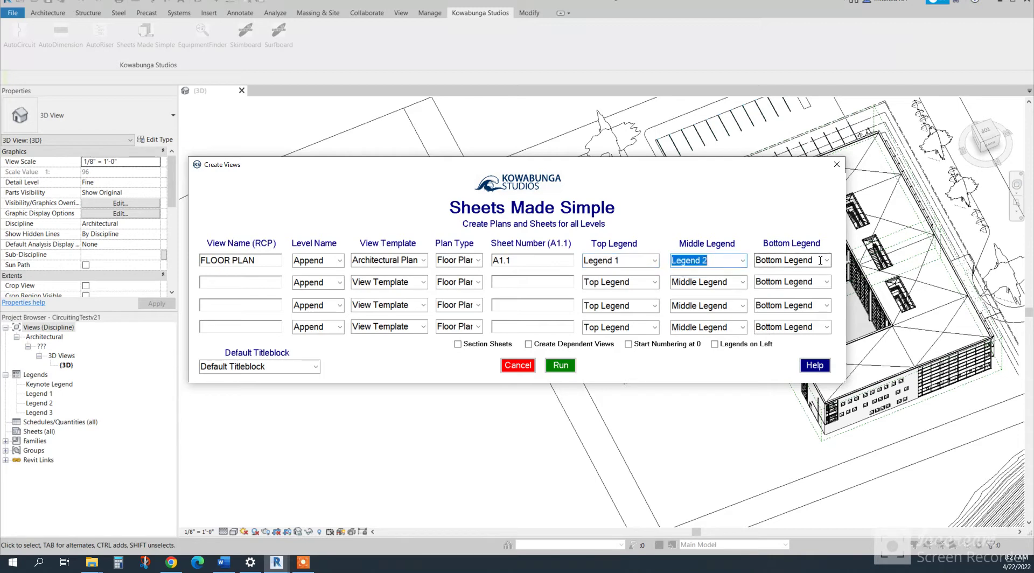
left_click(824, 261)
left_click(781, 291)
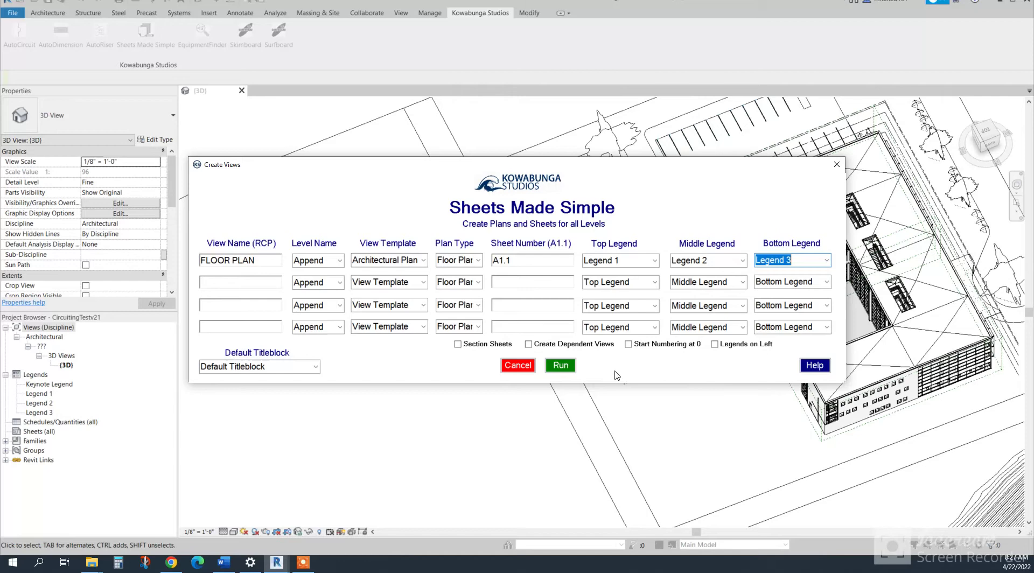
left_click(315, 366)
left_click(304, 379)
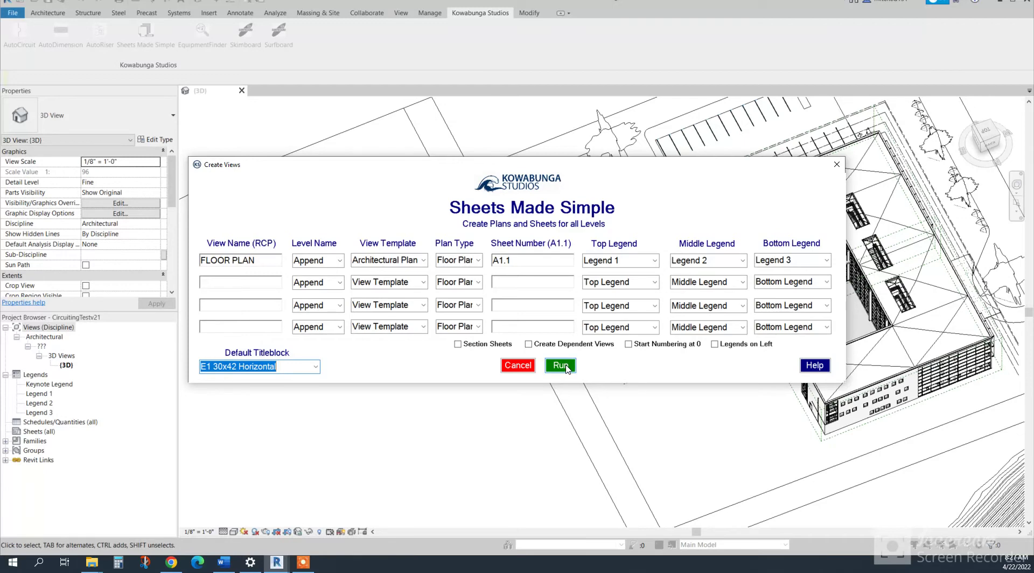
Step: Add a CEILING PLAN row: level prepended, reflected ceiling template, ceiling plans, sheet A2.1; run it
left_click(272, 284)
type("CEIL")
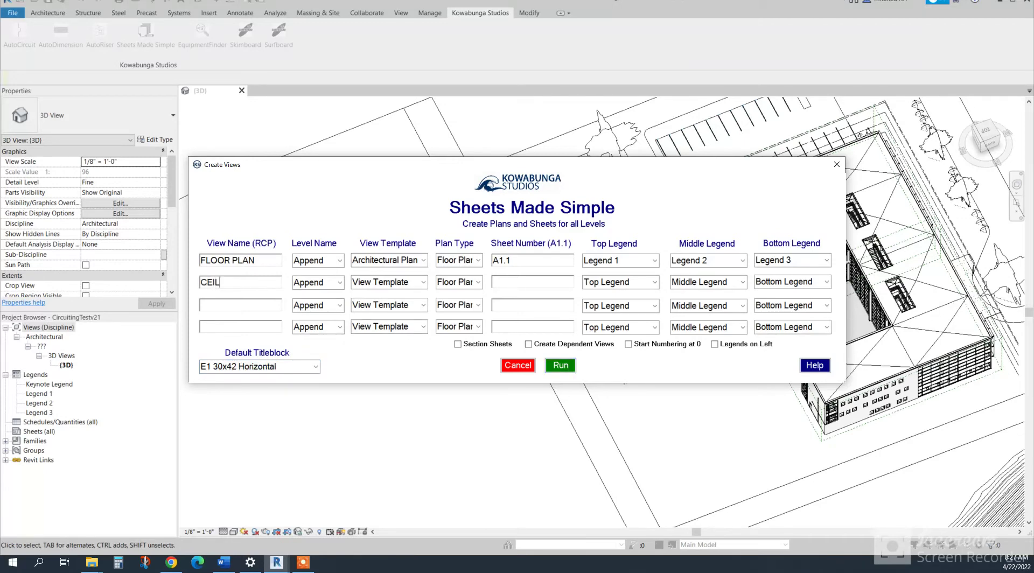
type("ING PLAN")
left_click(326, 282)
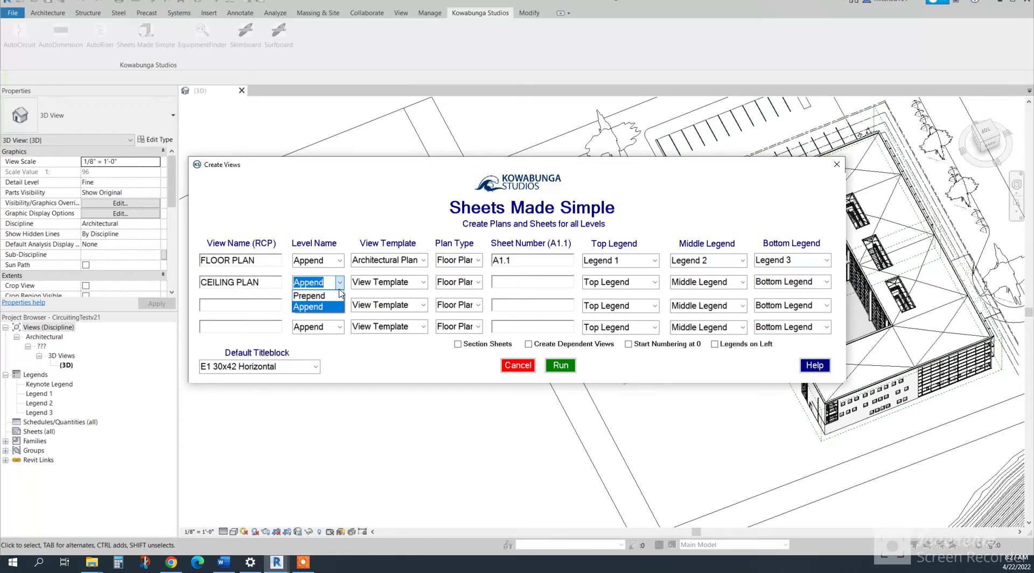
left_click(308, 293)
left_click(415, 281)
left_click(387, 302)
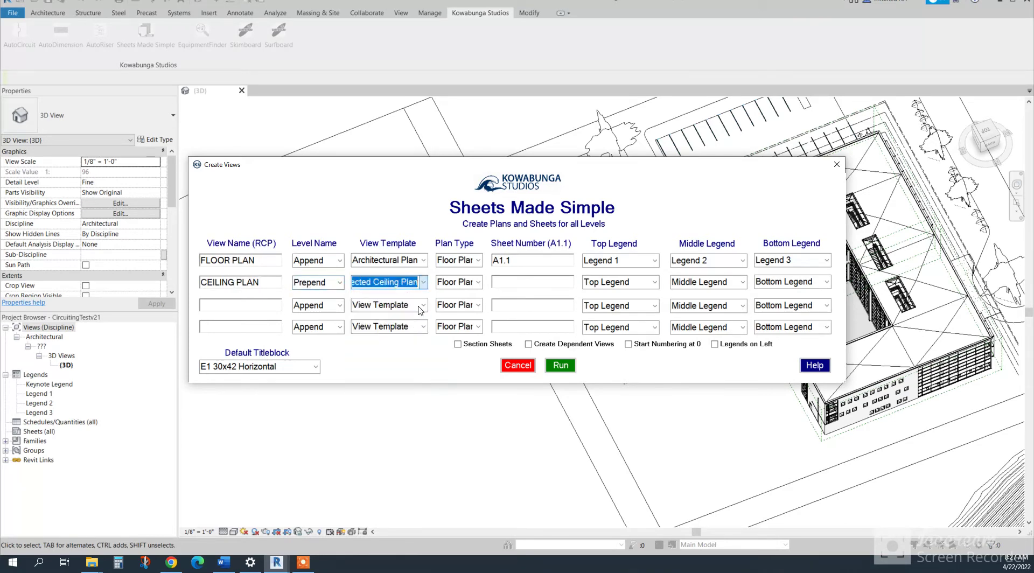
left_click(479, 283)
left_click(453, 303)
left_click(525, 282)
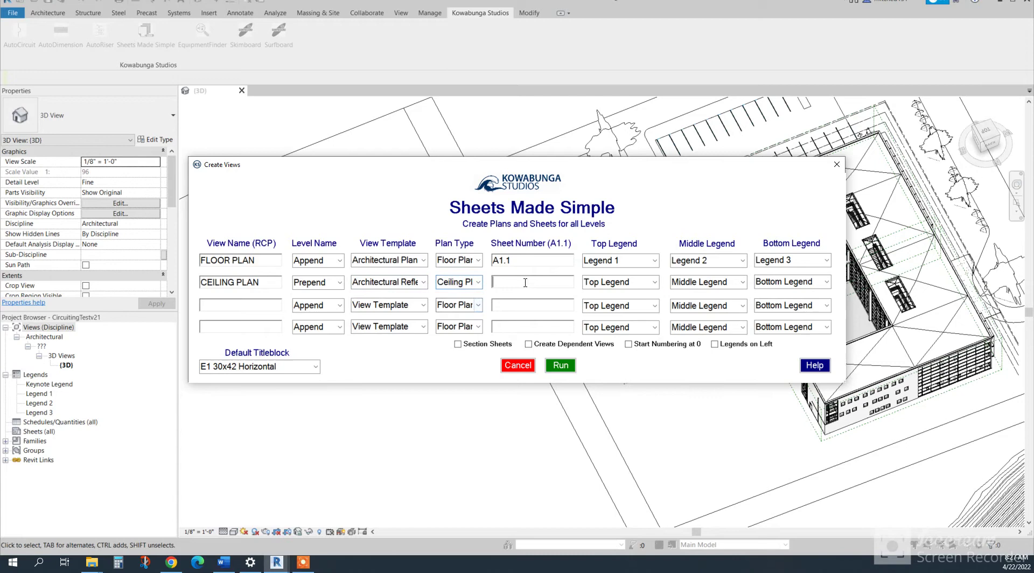
type("A2.1")
left_click(560, 366)
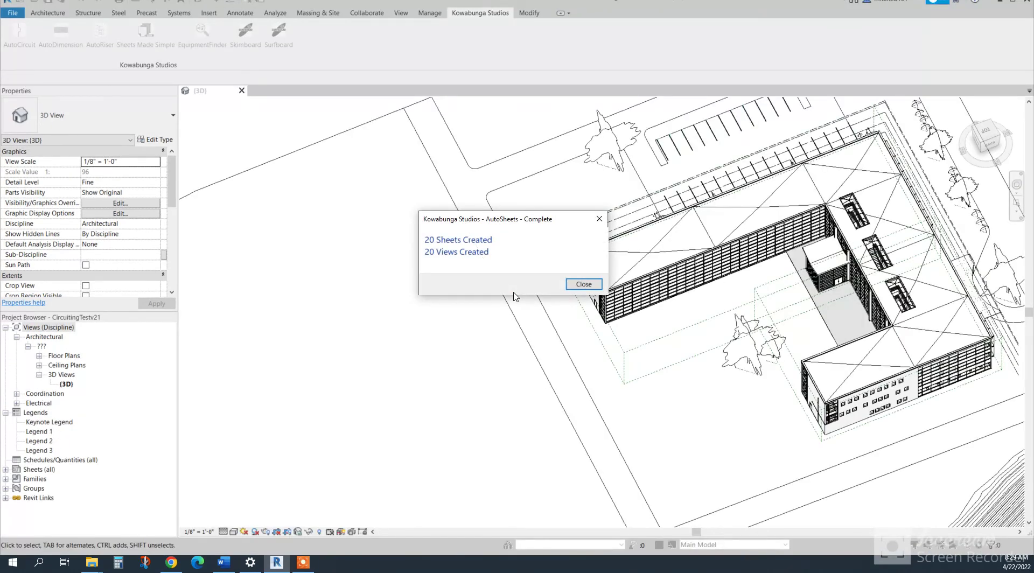
Step: Dismiss the completion message, inspect the new Floor and Ceiling Plan views, and expand Sheets (all)
left_click(583, 284)
left_click(40, 362)
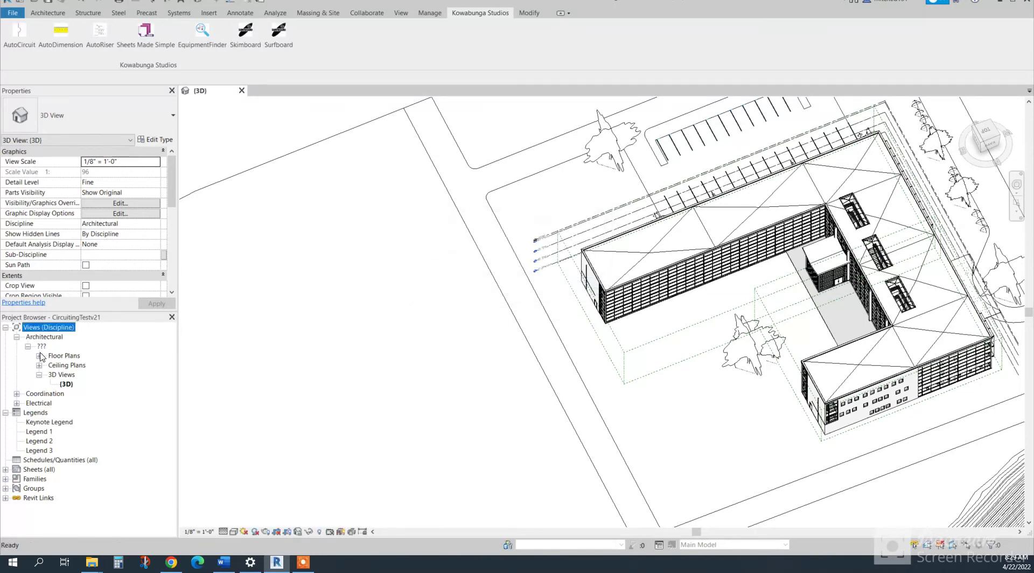
left_click(39, 356)
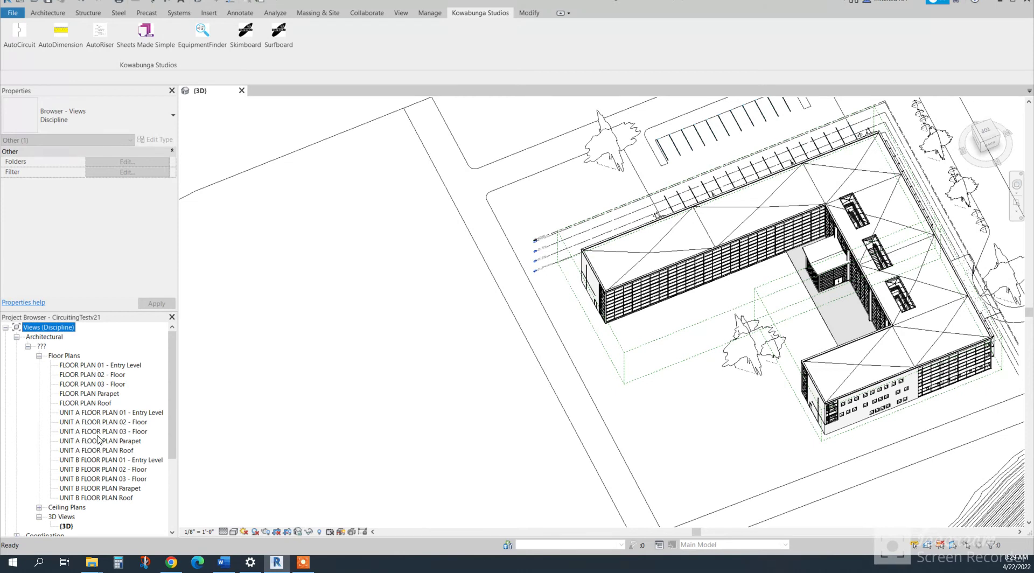
left_click(39, 356)
left_click(39, 365)
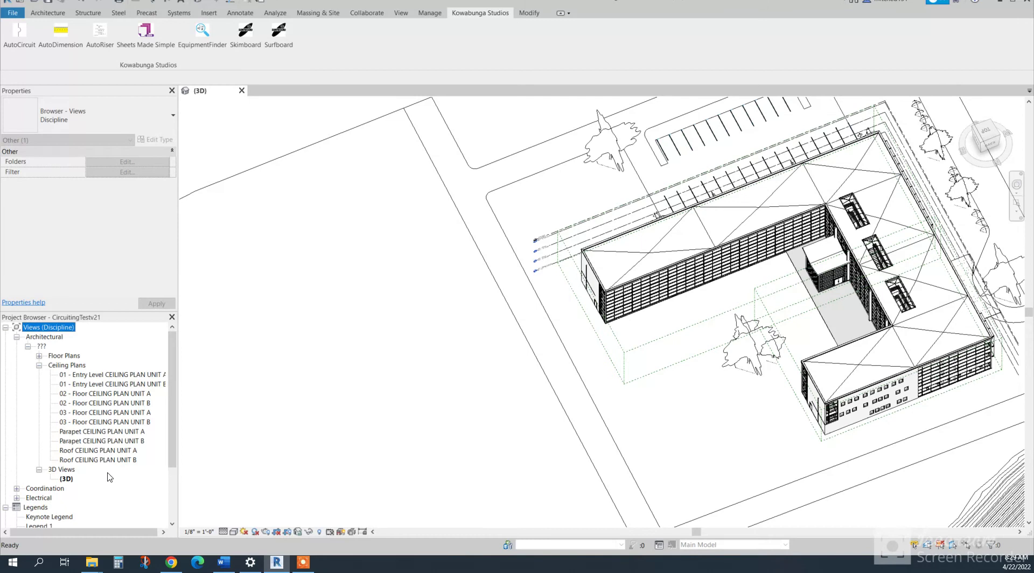
left_click(39, 365)
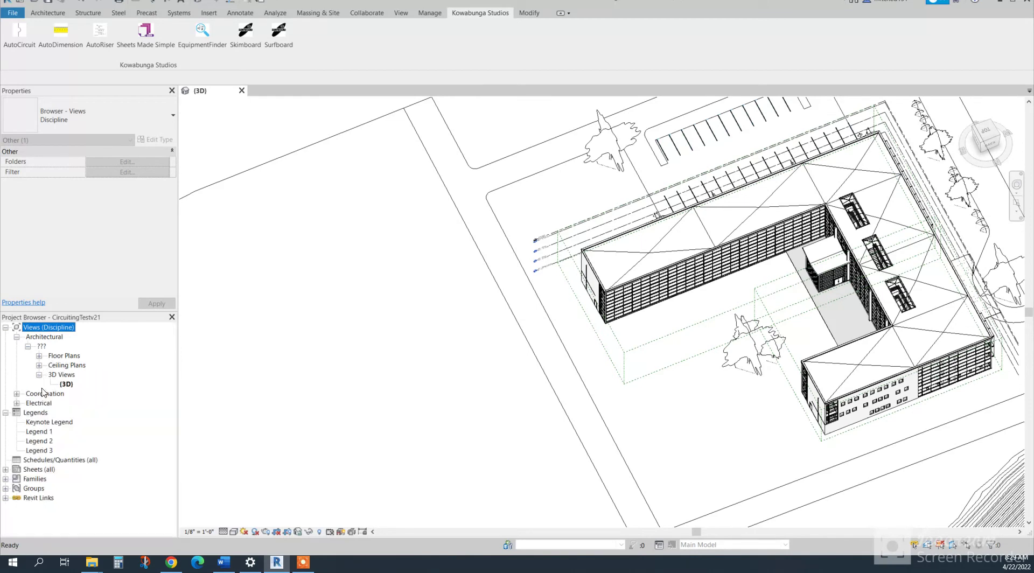
left_click(5, 470)
Step: Open sheet A1.101 and delete the revision clouds around Legend 3 and Legend 2
double_click(102, 357)
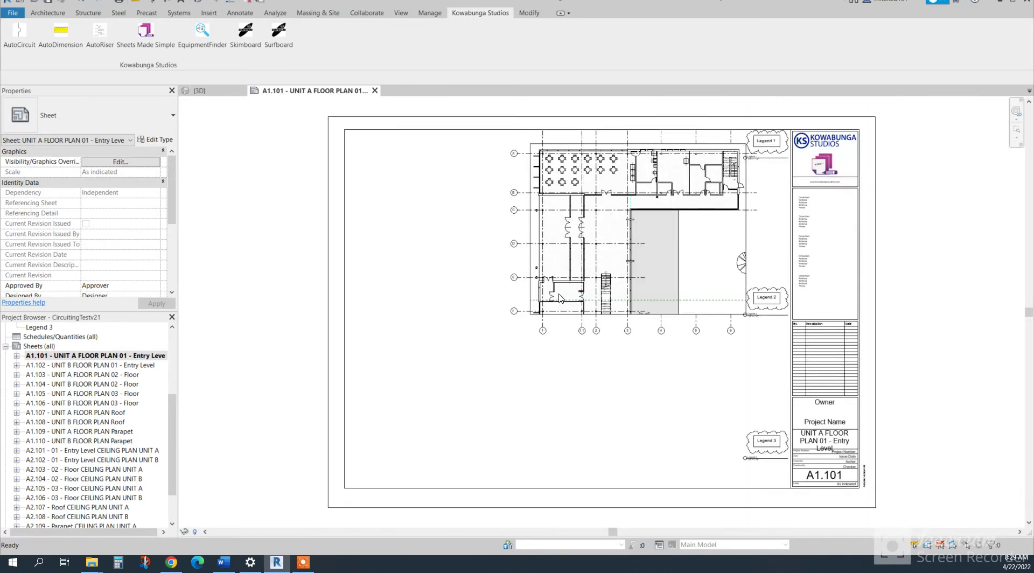
double_click(773, 439)
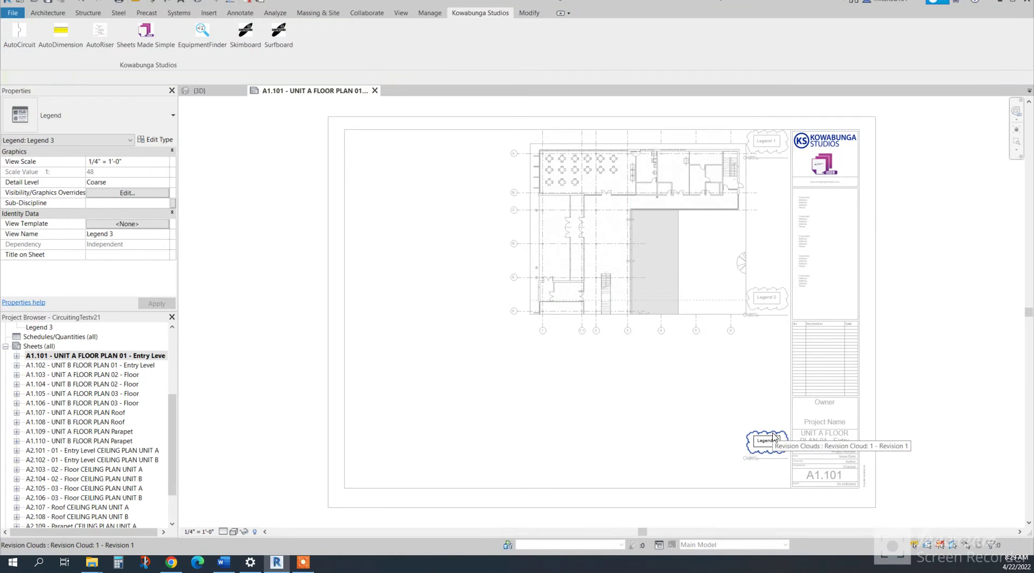
left_click(772, 438)
key("Delete")
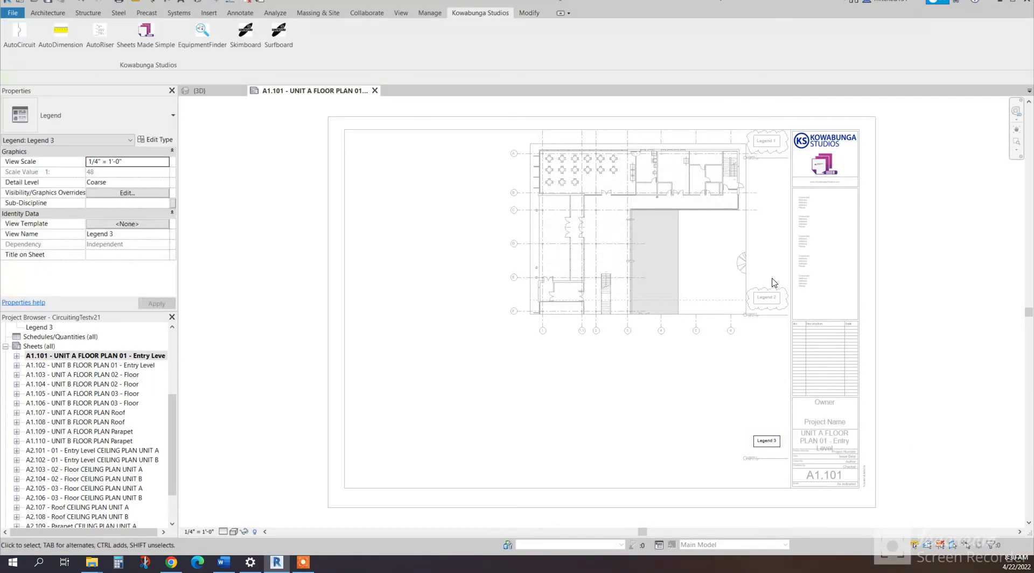
double_click(776, 285)
double_click(776, 288)
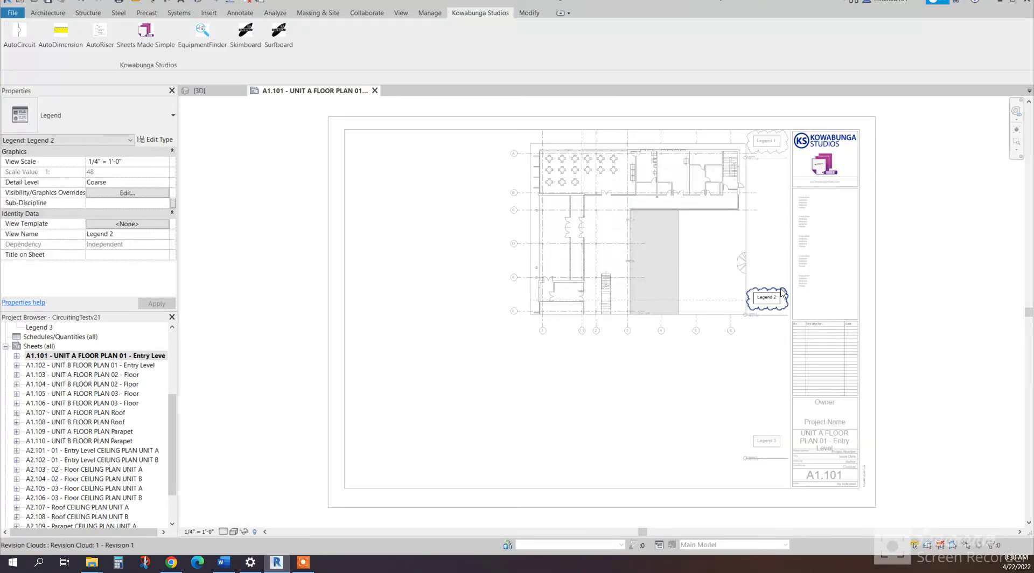
left_click(776, 289)
key("Delete")
double_click(775, 291)
Step: Delete the revision cloud around Legend 1, then open sheet A1.102
double_click(762, 153)
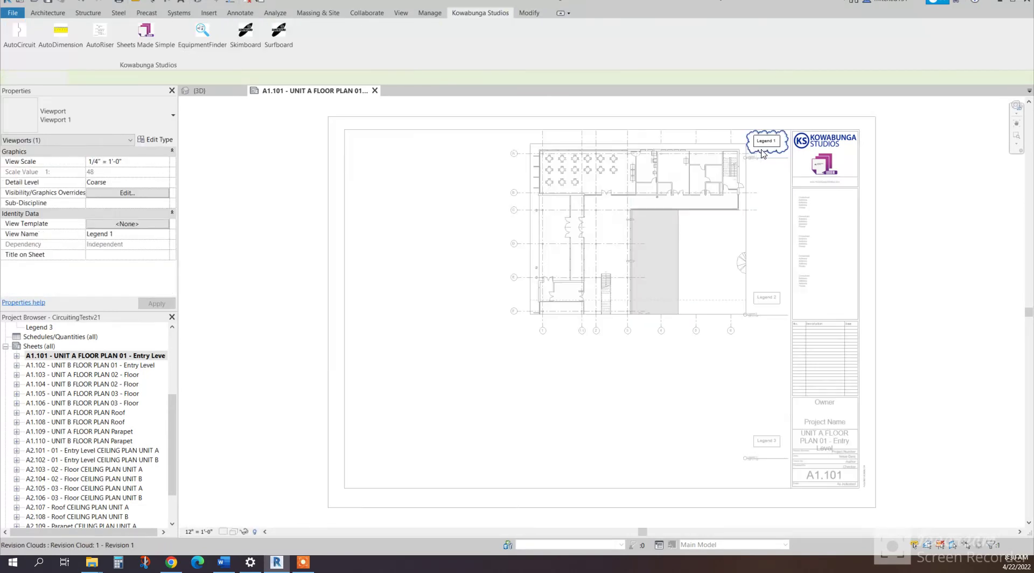
left_click(765, 155)
key("Delete")
double_click(767, 209)
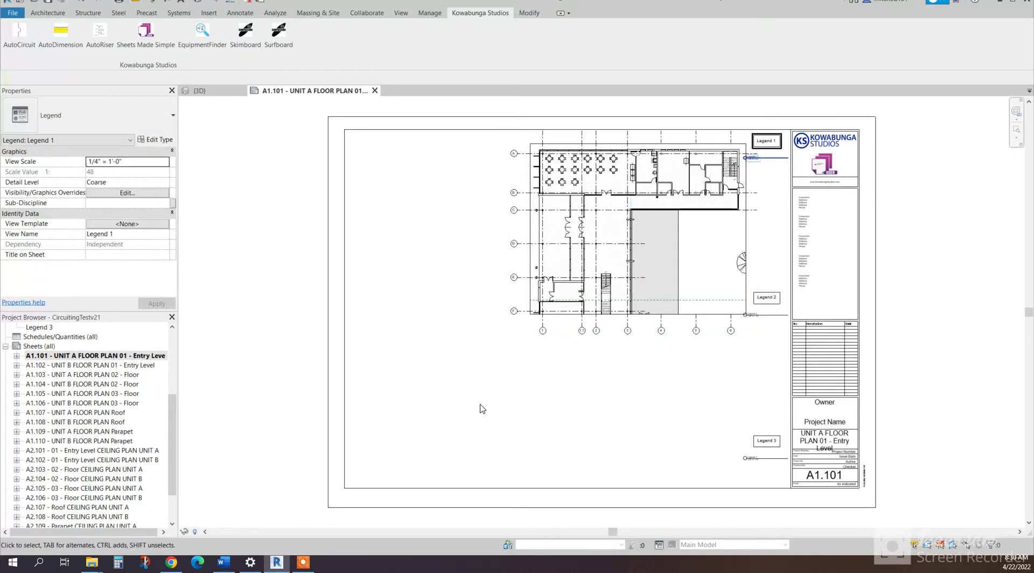
left_click(122, 366)
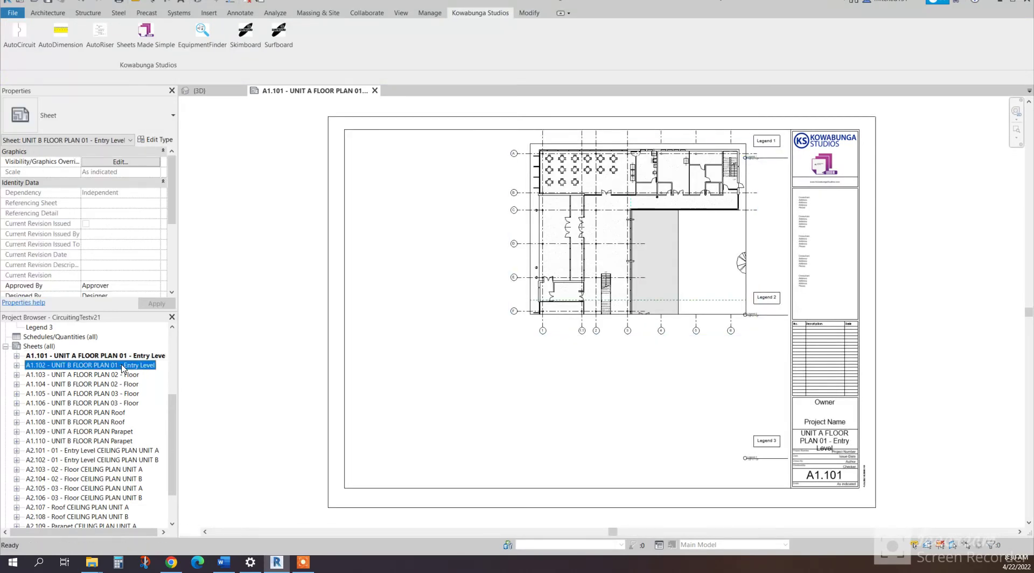
double_click(123, 366)
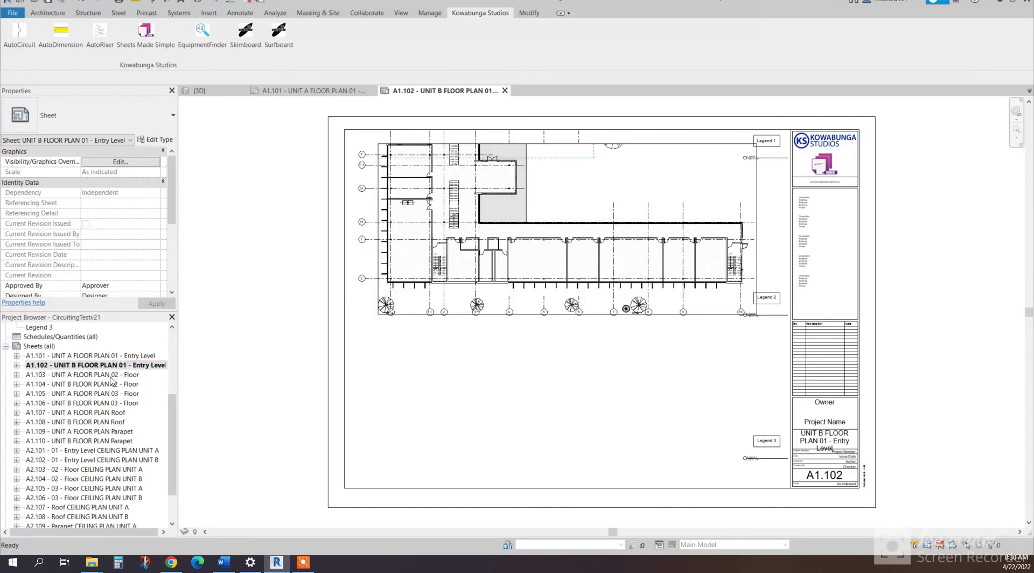
Step: Open sheets A1.103, A1.104, A1.105, A1.106, A1.107 and A1.108 in turn
left_click(113, 375)
key("Return")
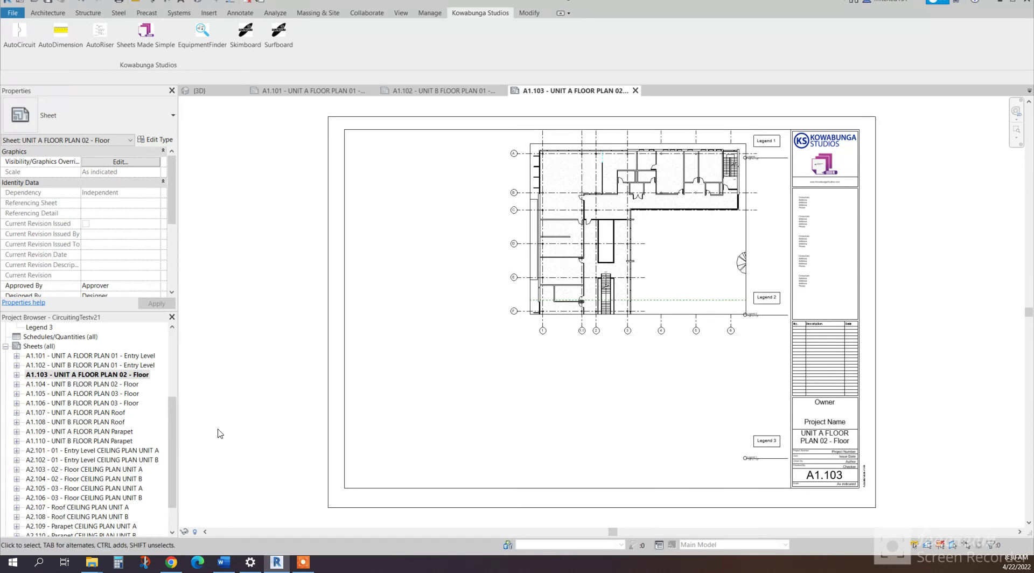
left_click(95, 384)
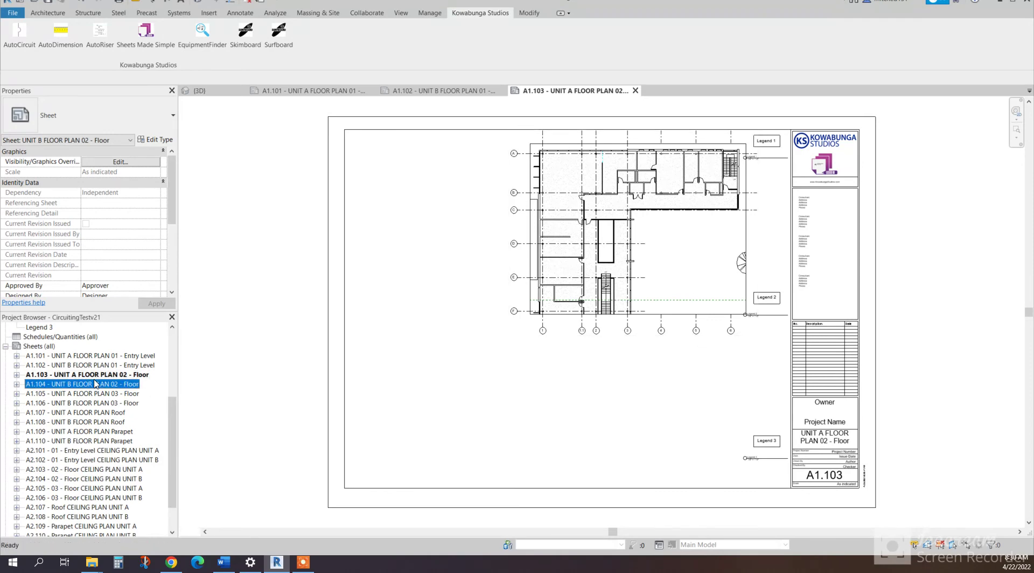
left_click(95, 395)
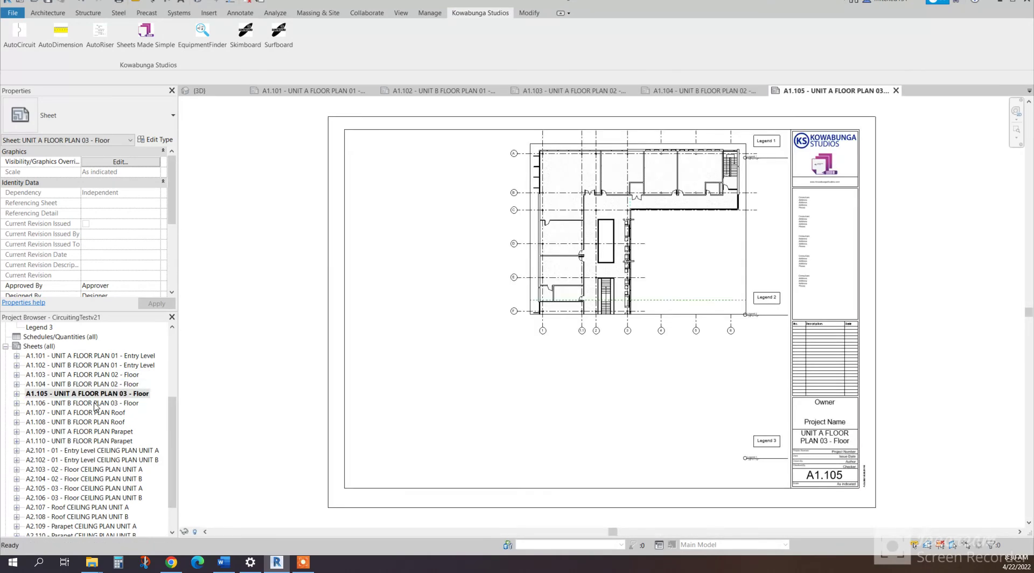
double_click(96, 404)
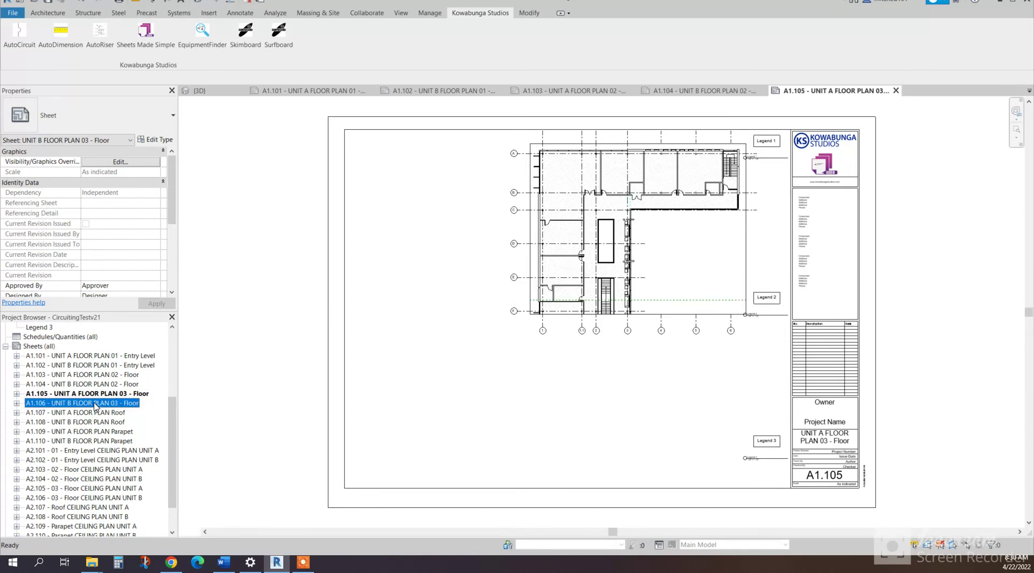
double_click(94, 414)
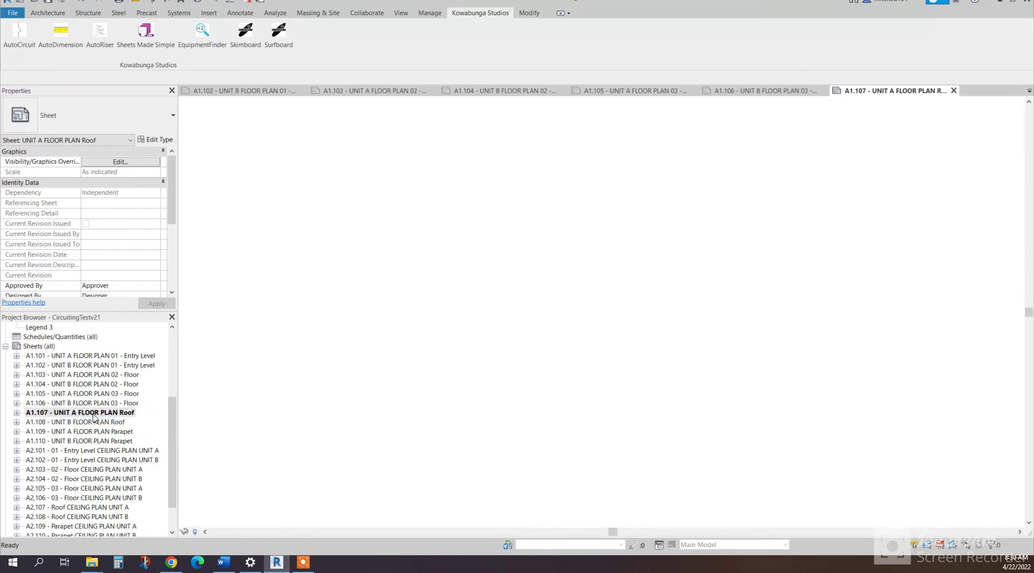
double_click(103, 423)
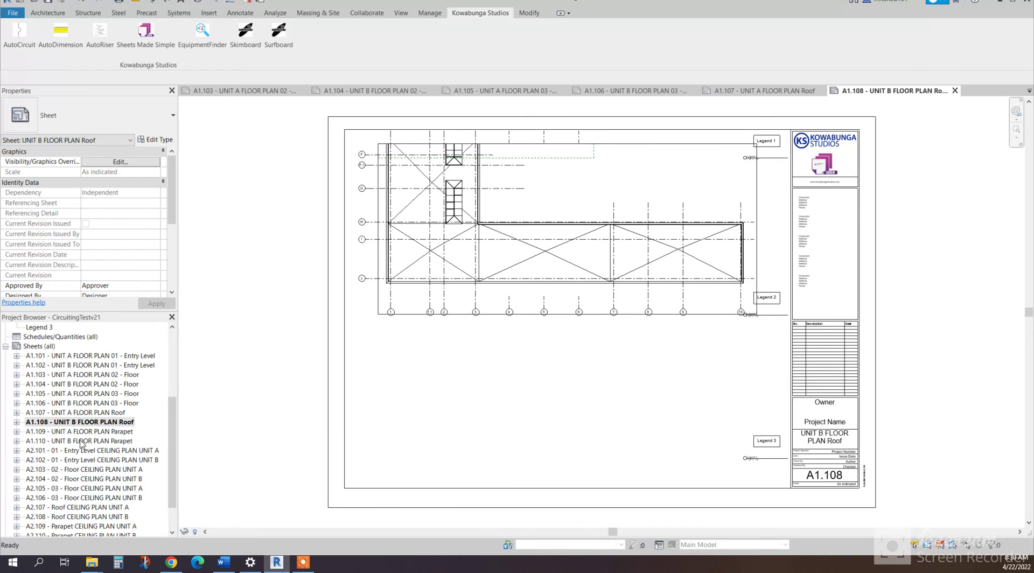
scroll(86, 380, "down", 1)
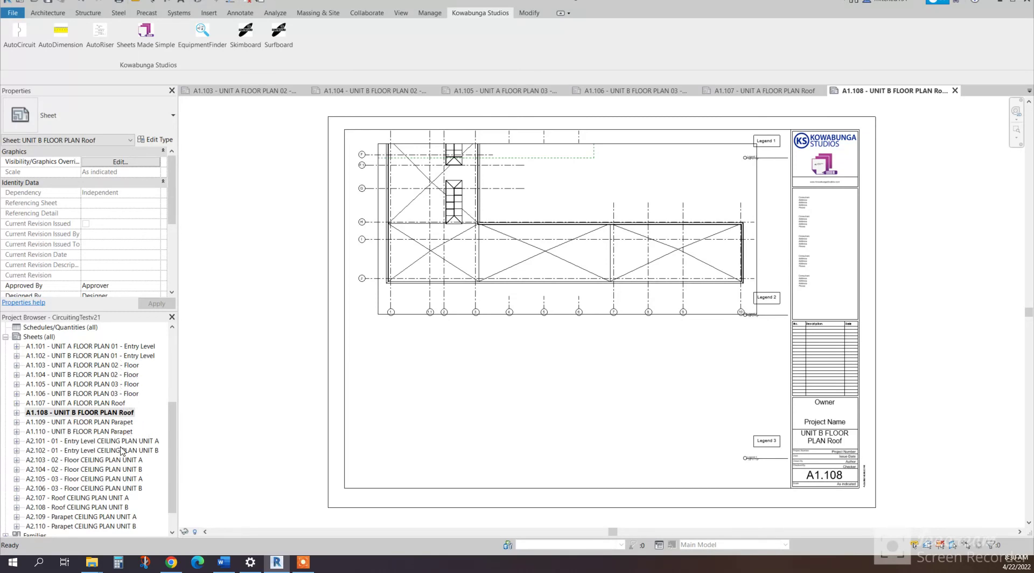
scroll(122, 450, "down", 2)
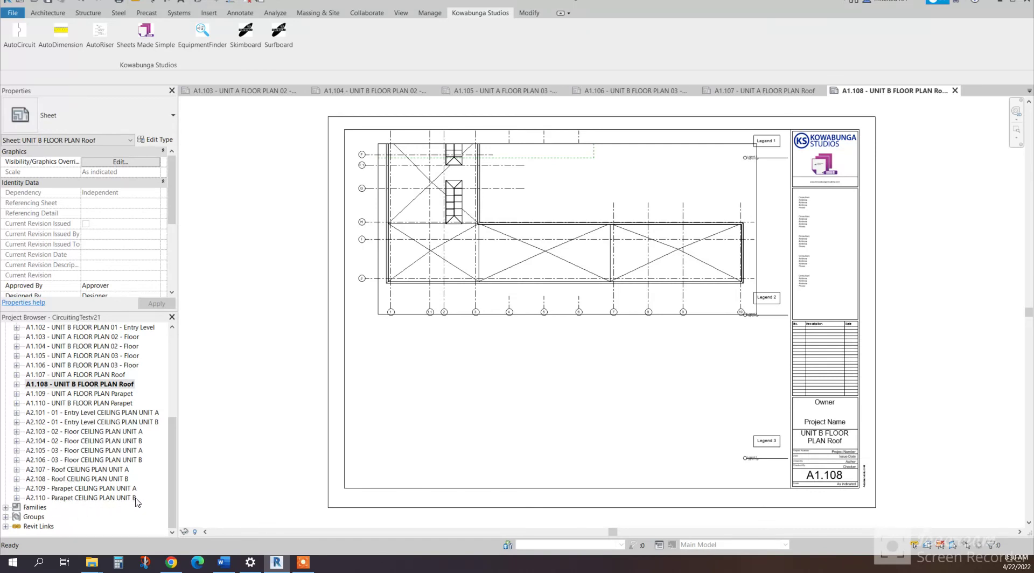
scroll(139, 360, "up", 3)
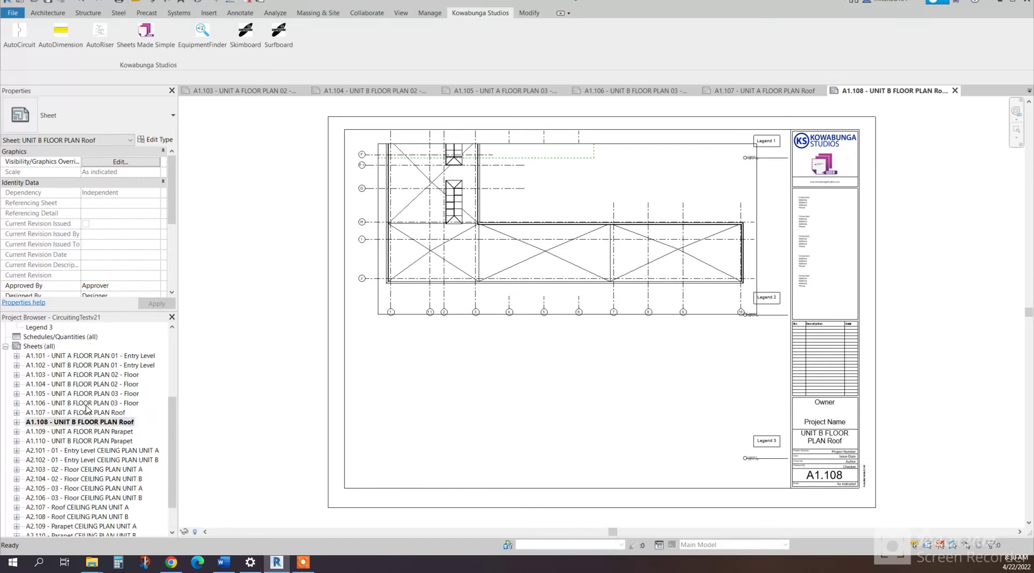
scroll(101, 385, "down", 1)
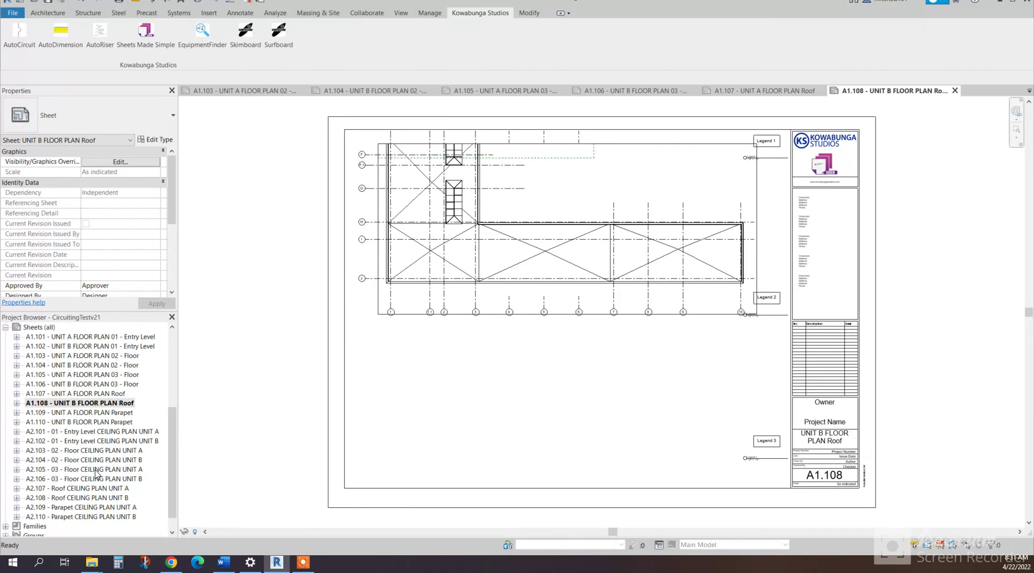
scroll(121, 463, "down", 1)
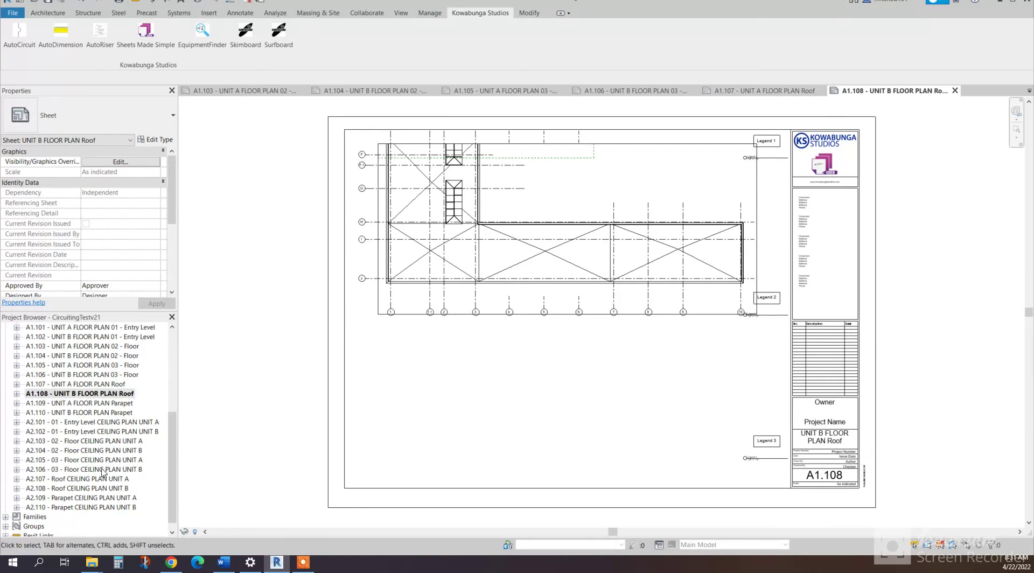
Step: Open sheets A2.103, A2.101 and A1.101, then return to ceiling plan sheet A2.101
double_click(102, 441)
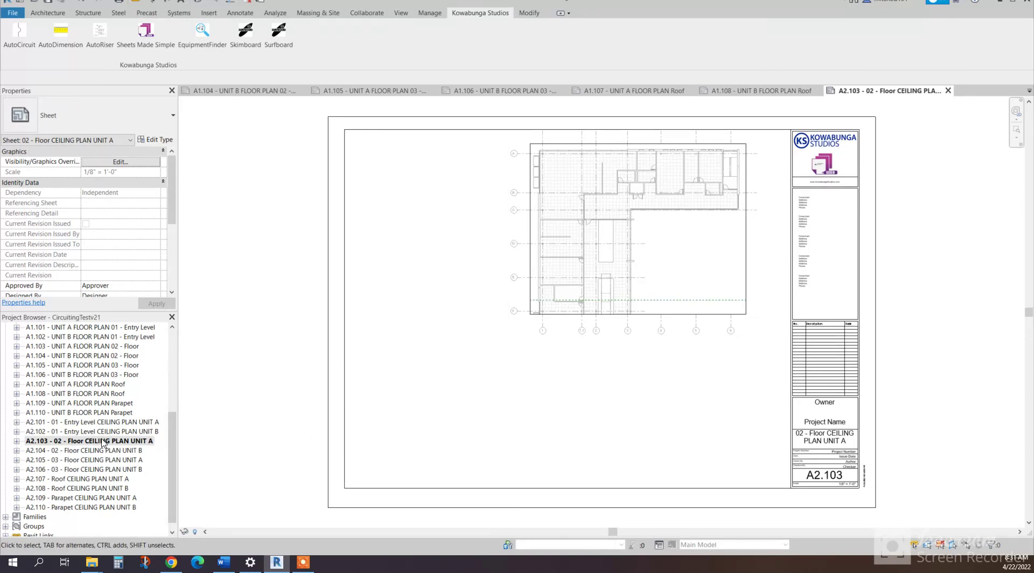
double_click(108, 423)
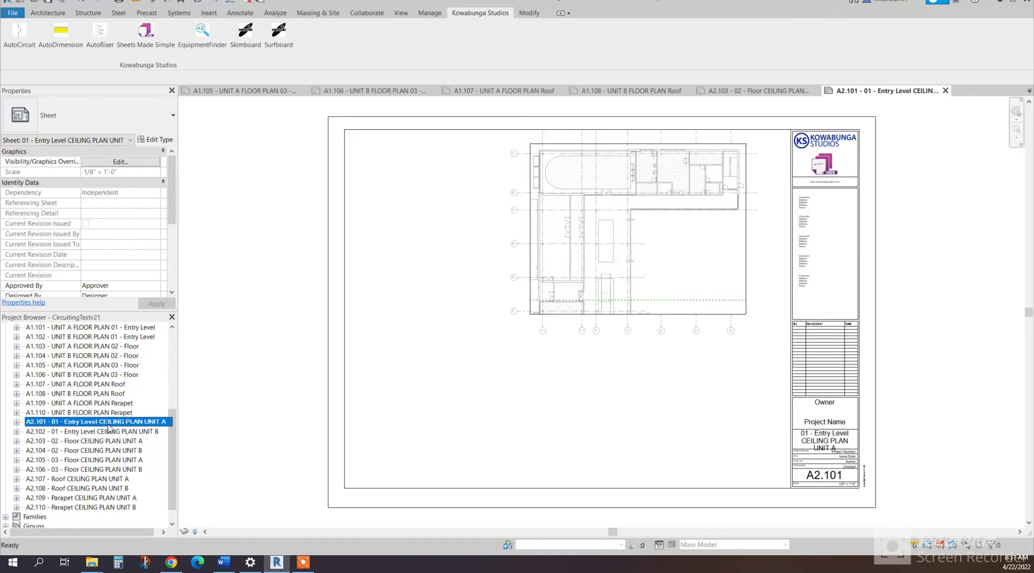
scroll(109, 428, "up", 2)
double_click(112, 346)
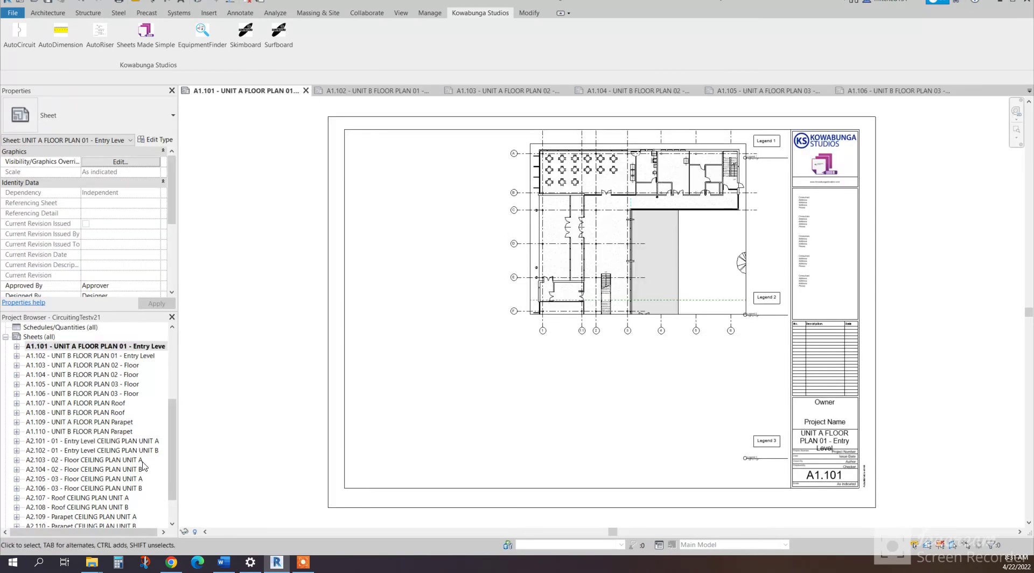
double_click(125, 440)
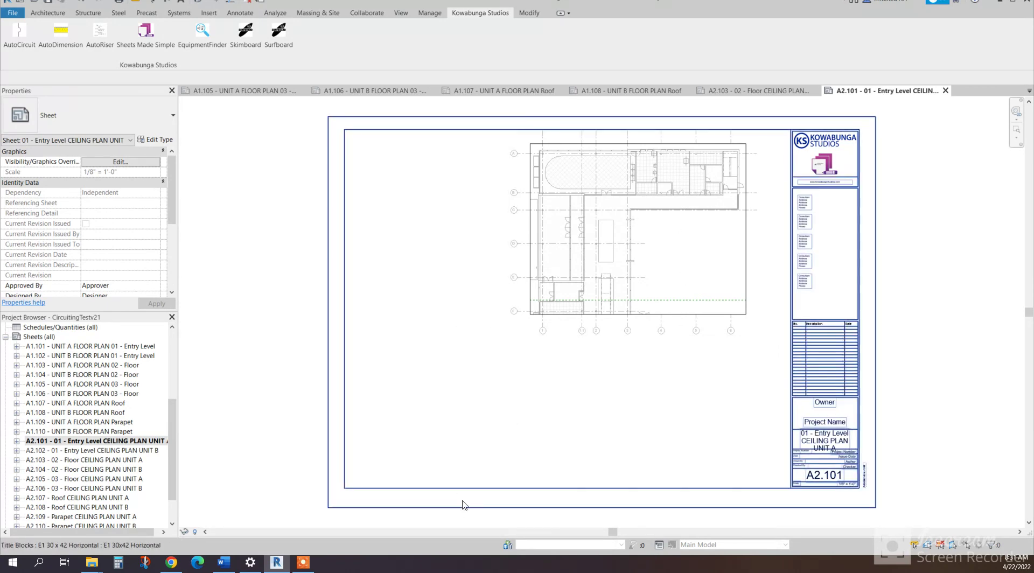
left_click(303, 566)
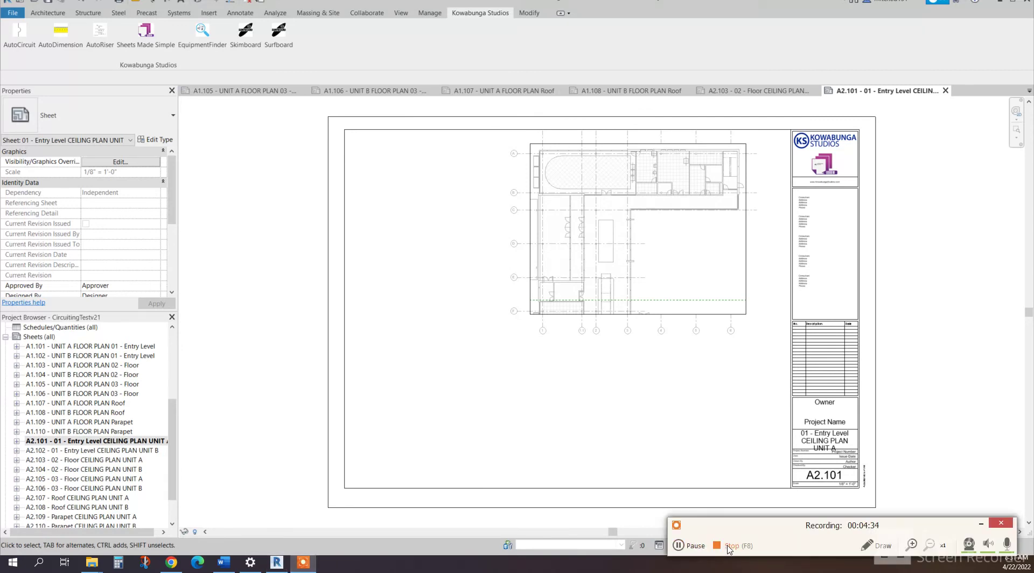